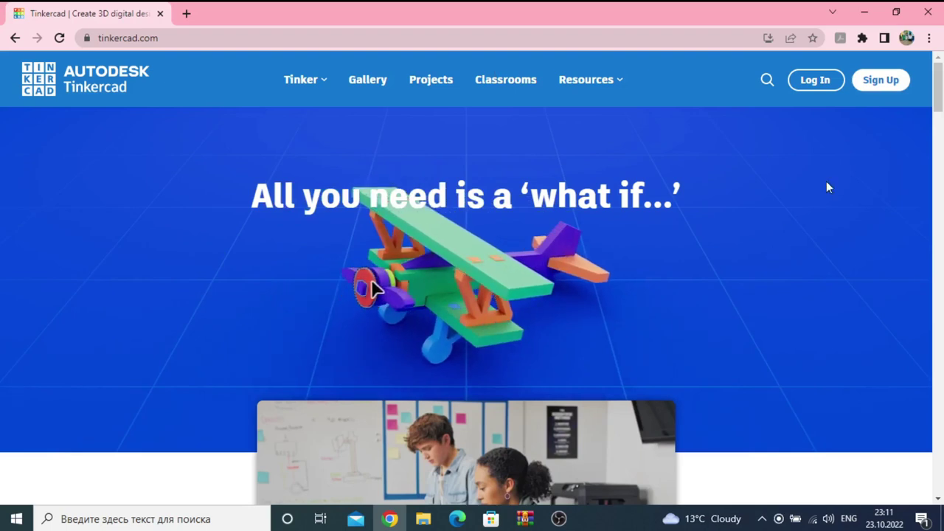
- Start a new Tinkercad account on the Educators sign-up path
click(881, 81)
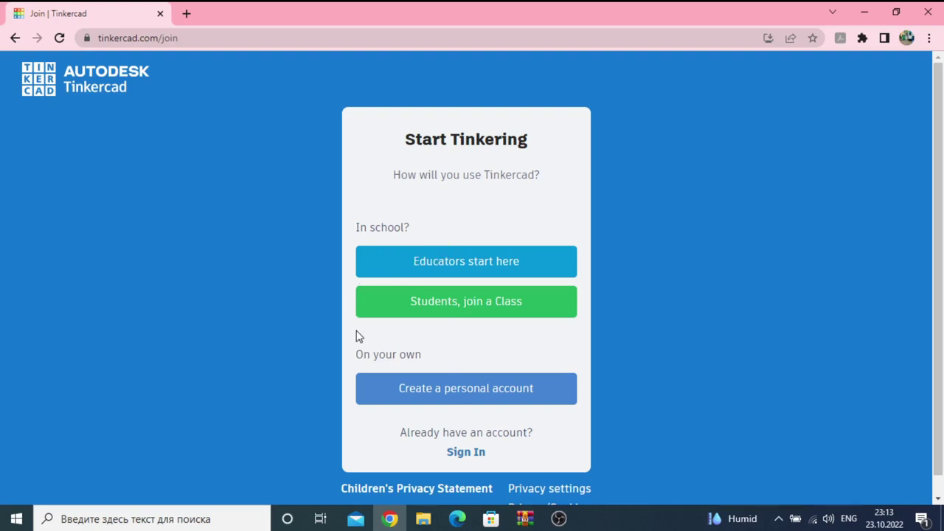
click(441, 273)
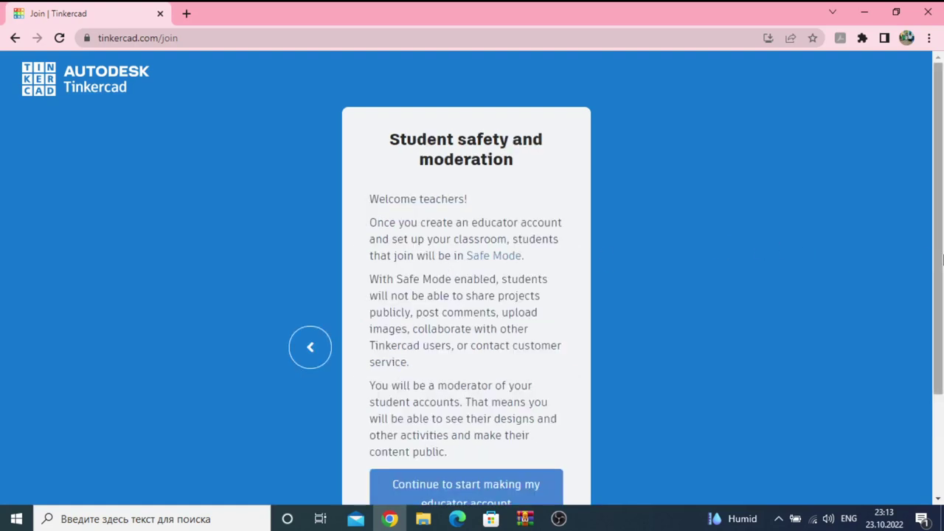
- Read through the student safety notice and continue to making the educator account
mouse_move(942, 259)
mouse_down()
mouse_move(938, 314)
mouse_move(934, 265)
mouse_move(938, 304)
mouse_move(938, 276)
mouse_up()
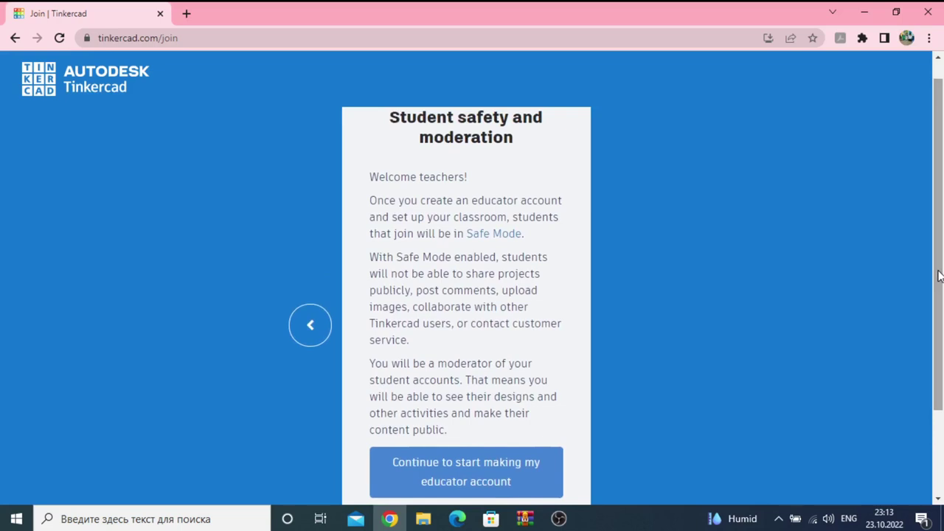
drag(938, 276, 939, 288)
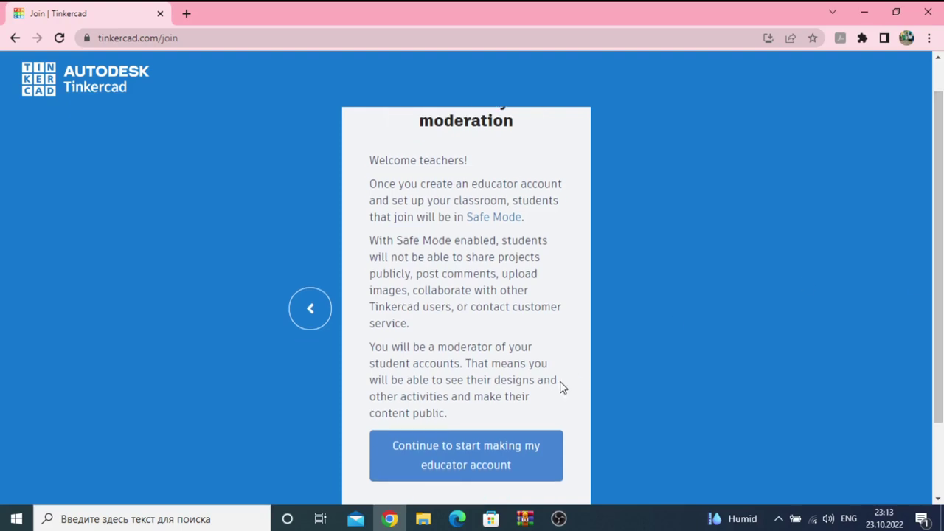
click(481, 446)
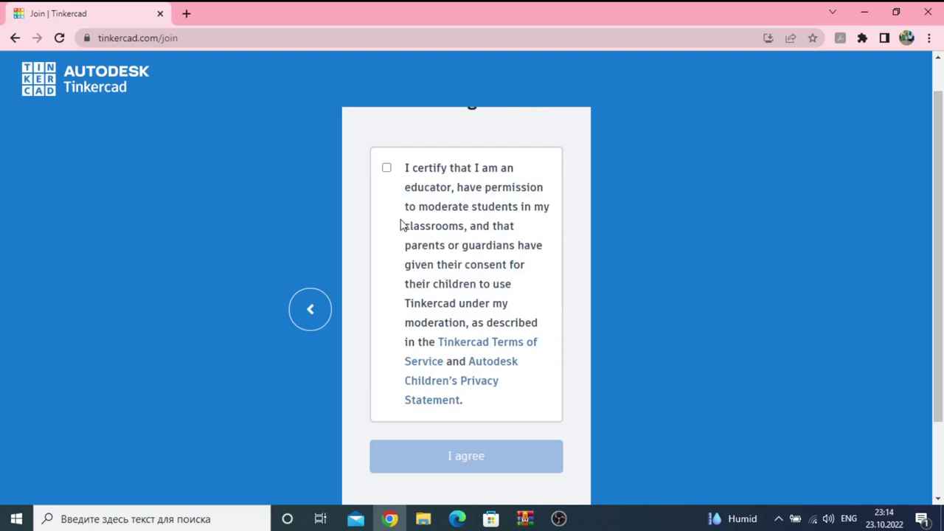
- Tick the educator certification checkbox and agree to the terms
click(386, 169)
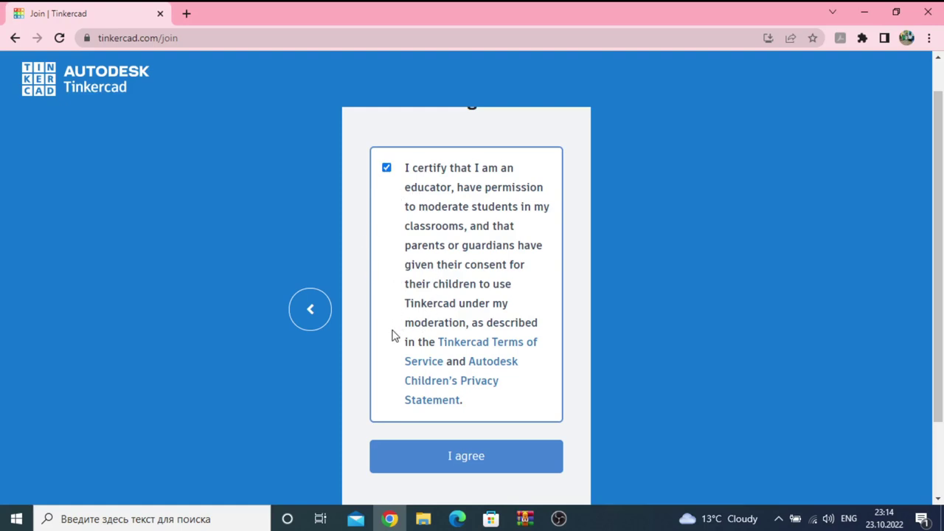
click(470, 470)
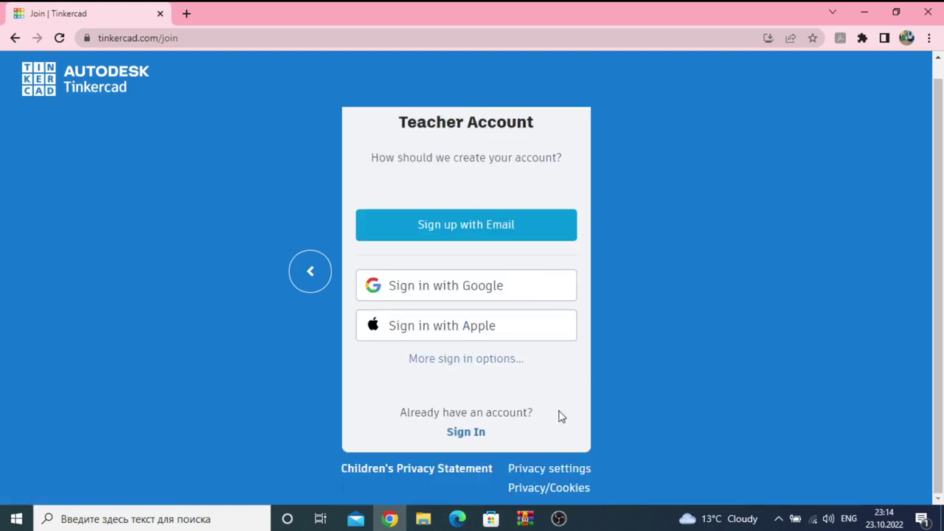
- Show more sign-in options, check the browser profile, and choose Sign up with Email
click(494, 361)
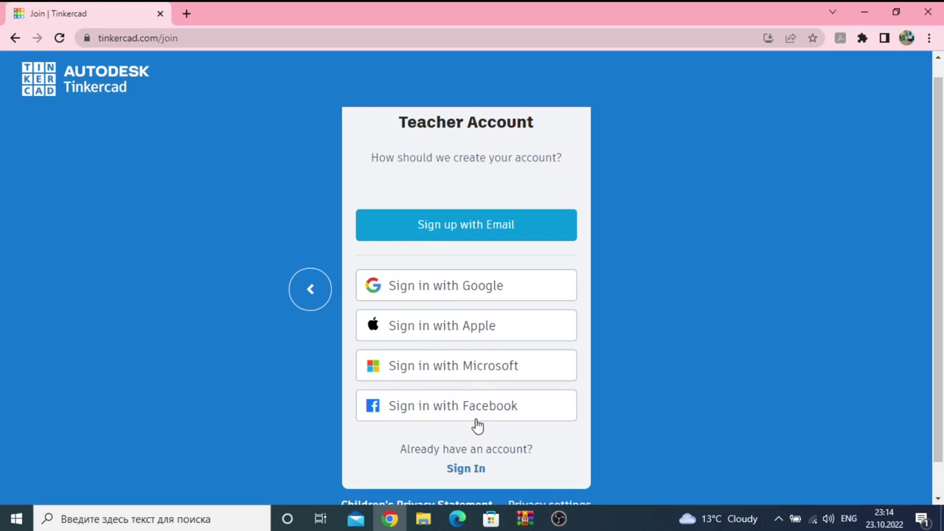
click(906, 39)
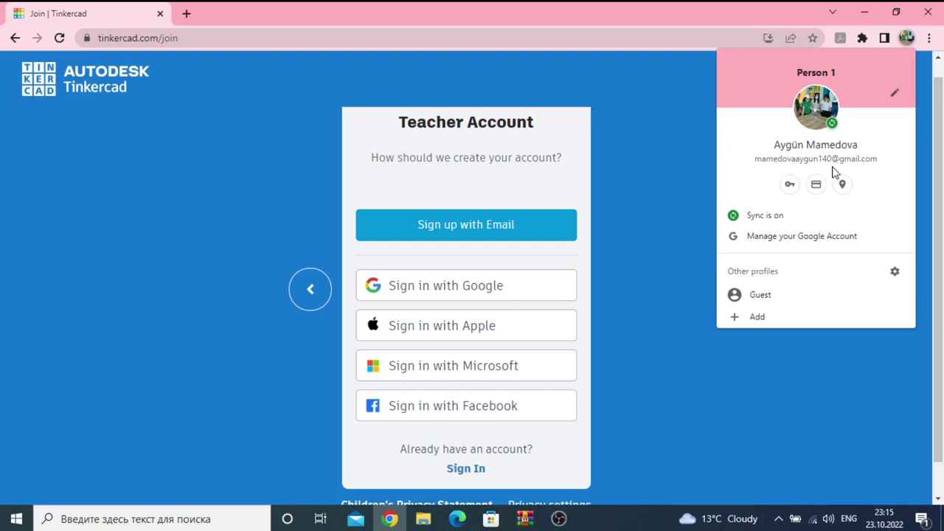
click(661, 260)
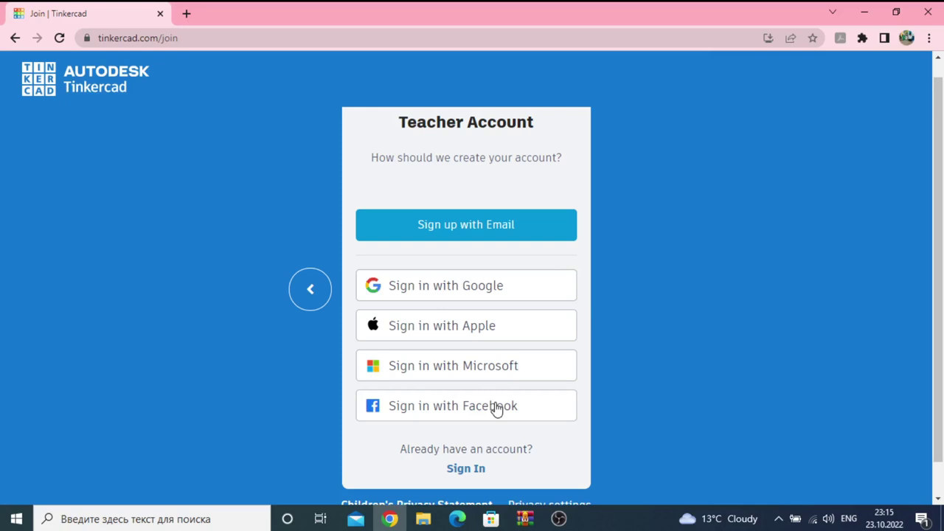
click(472, 230)
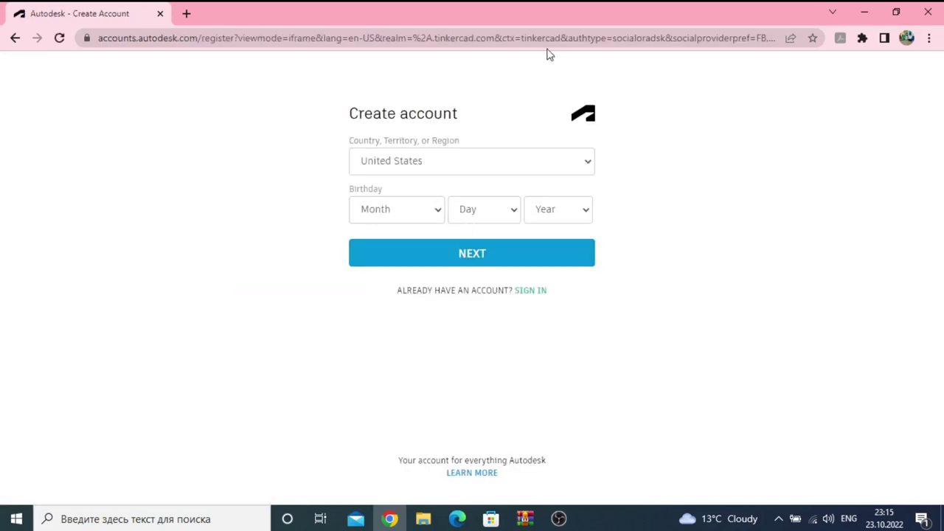
- Set the country to Azerbaijan
click(463, 167)
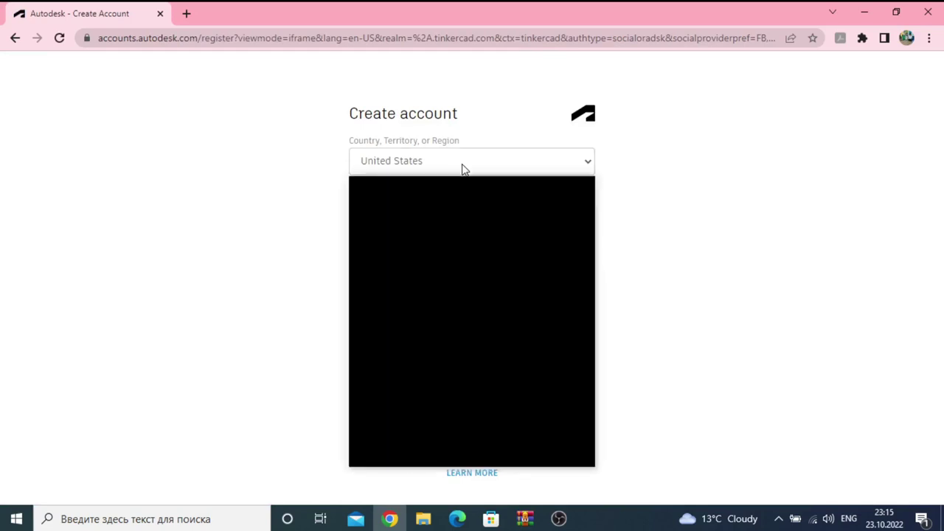
drag(587, 426, 592, 193)
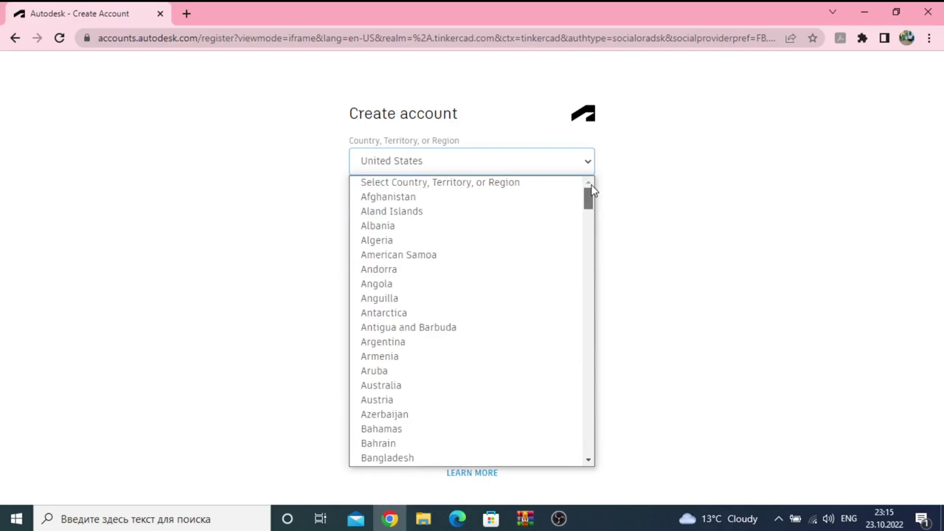
click(441, 414)
- Enter a January 6, 1998 birthday and submit the details
click(404, 208)
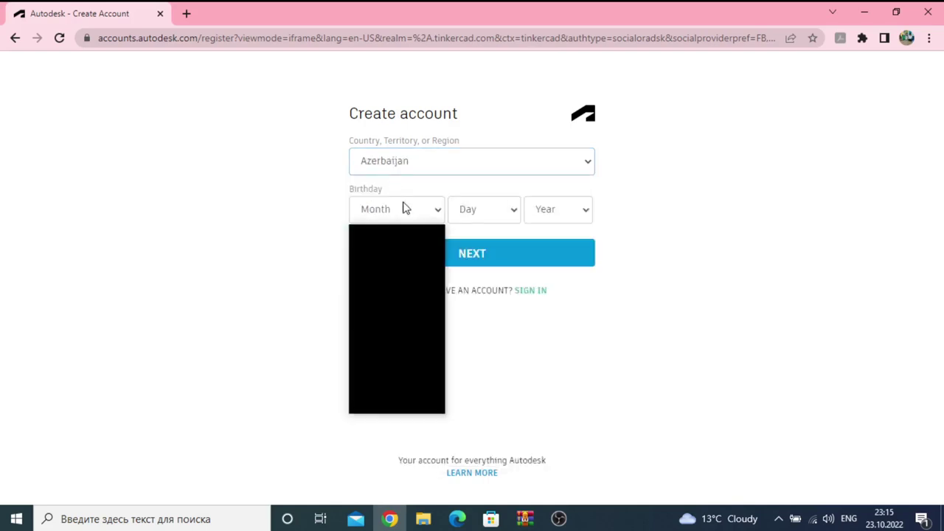
click(402, 246)
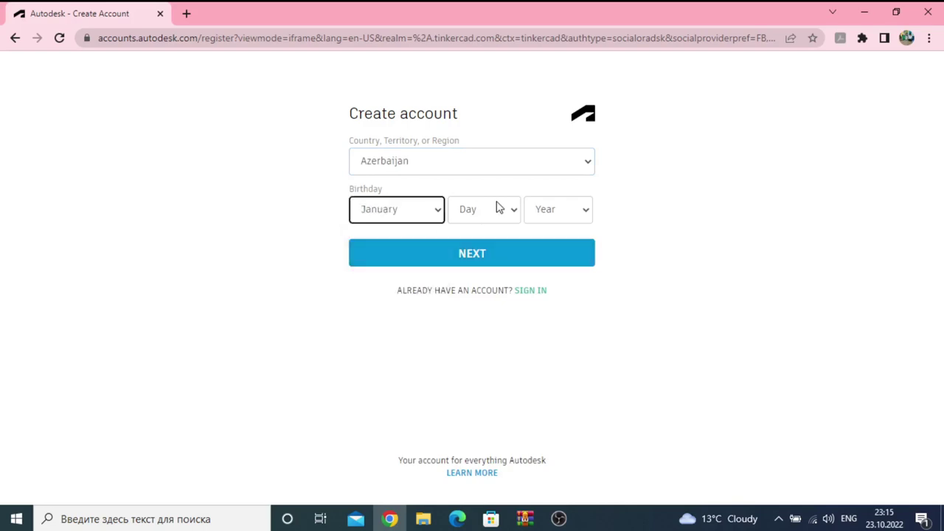
click(499, 209)
click(479, 314)
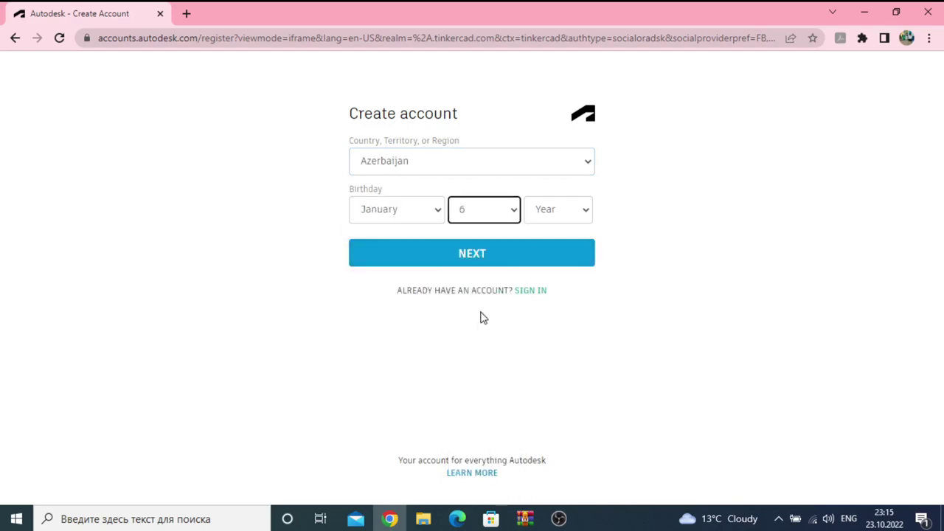
click(587, 214)
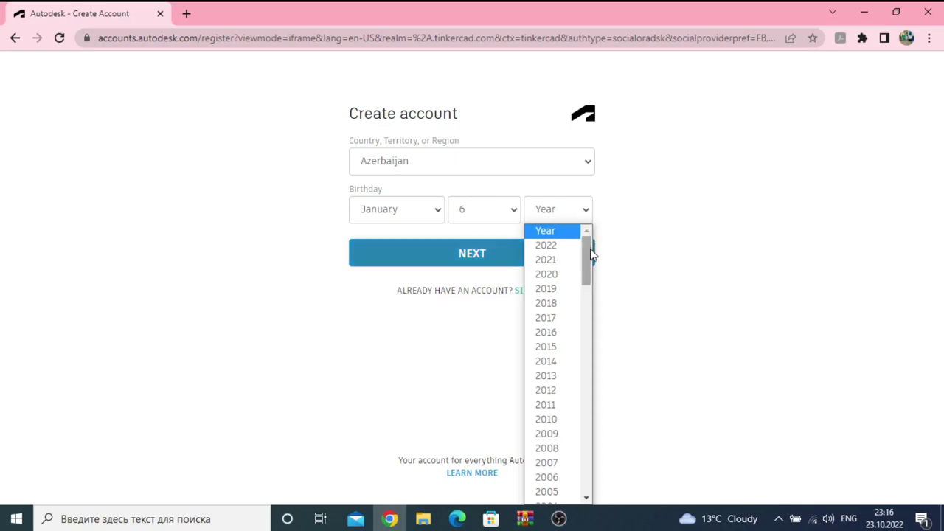
drag(590, 249, 583, 296)
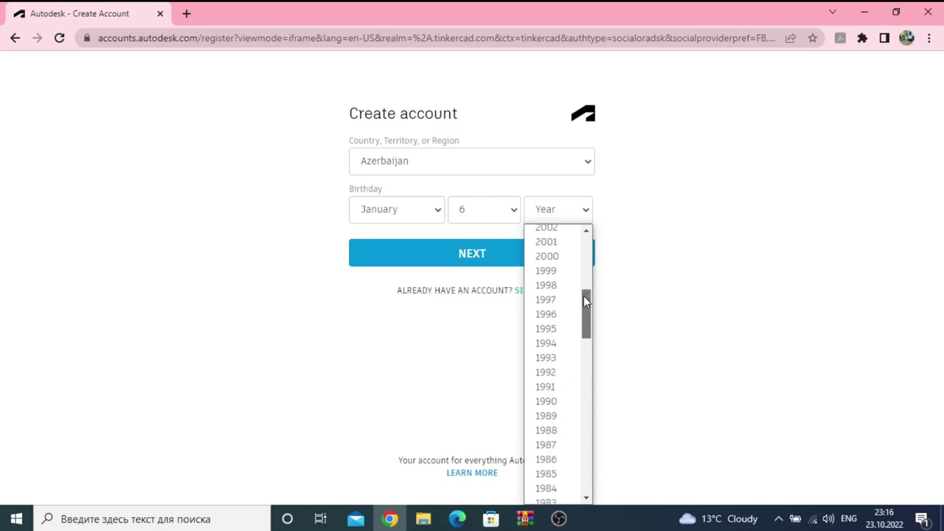
click(558, 292)
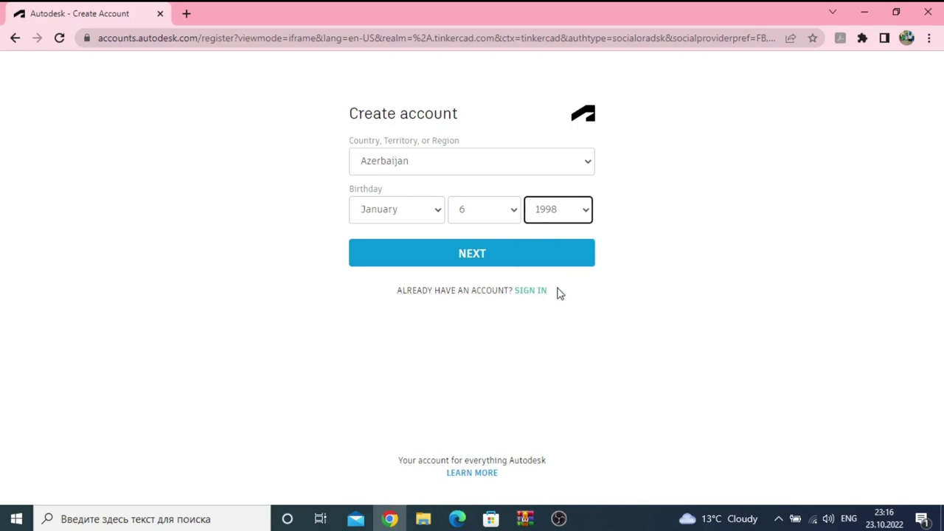
click(474, 254)
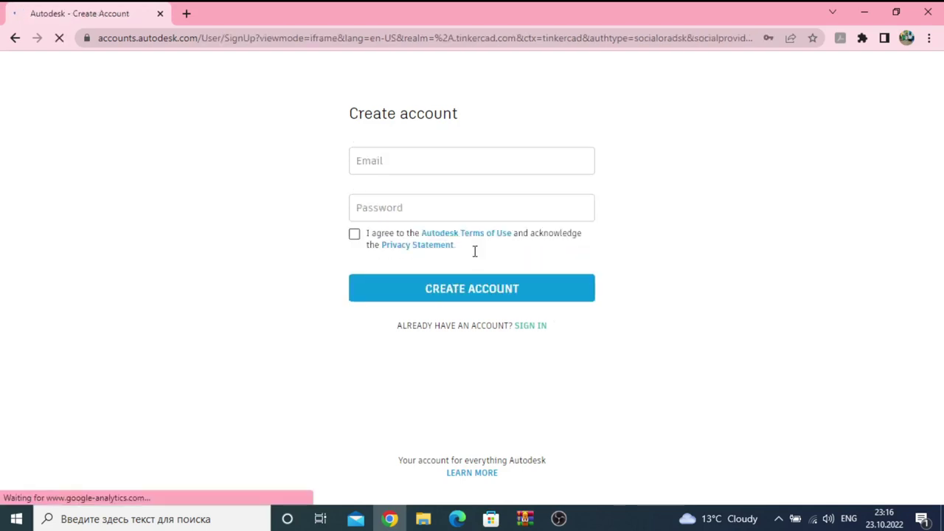
- Enter the new account's e-mail address and move to the Password field
click(387, 161)
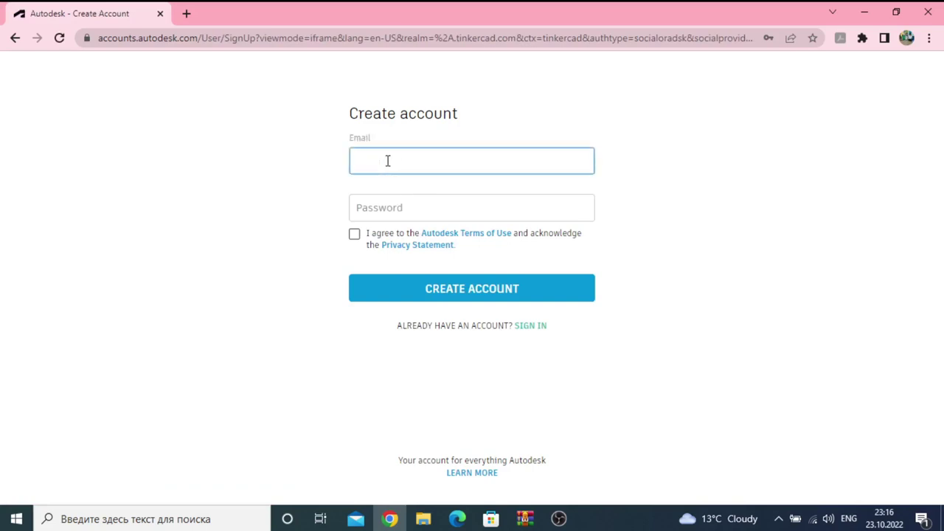
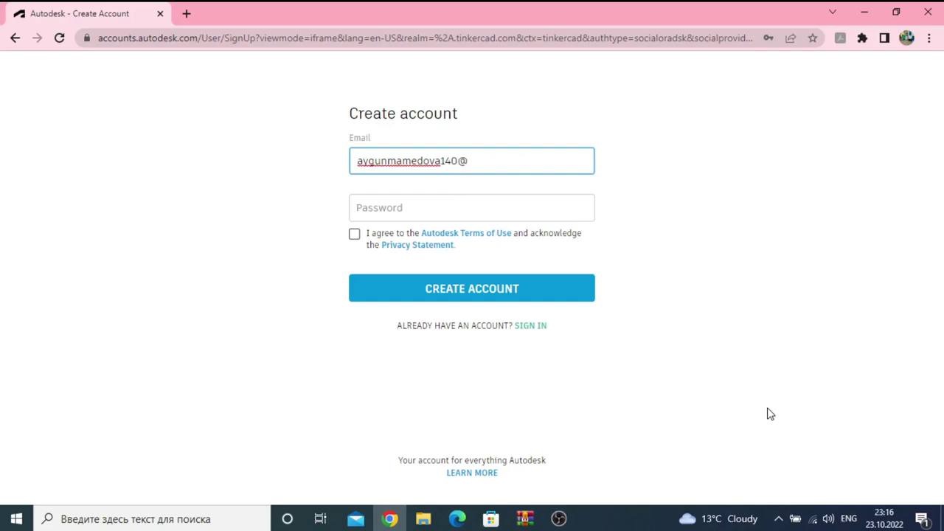
click(398, 207)
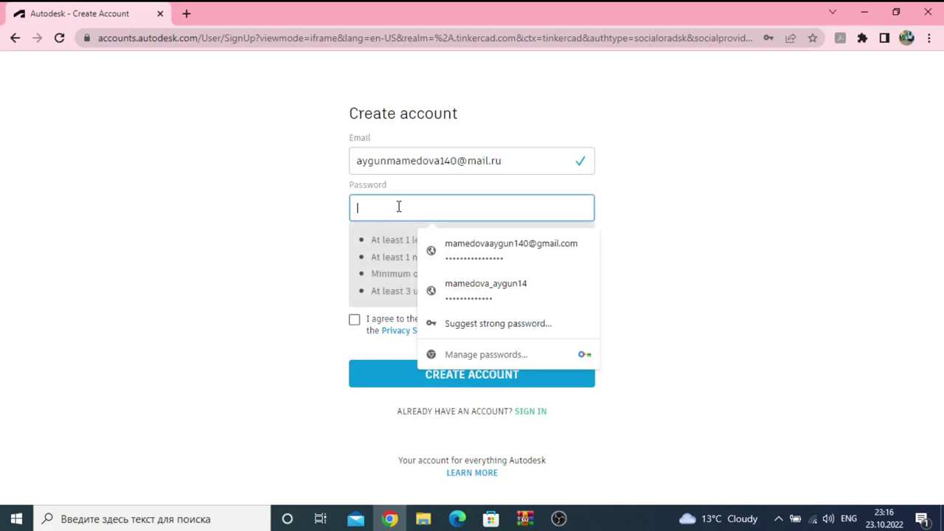
- Type the account password, correcting a mistyped first character
key(BackSpace)
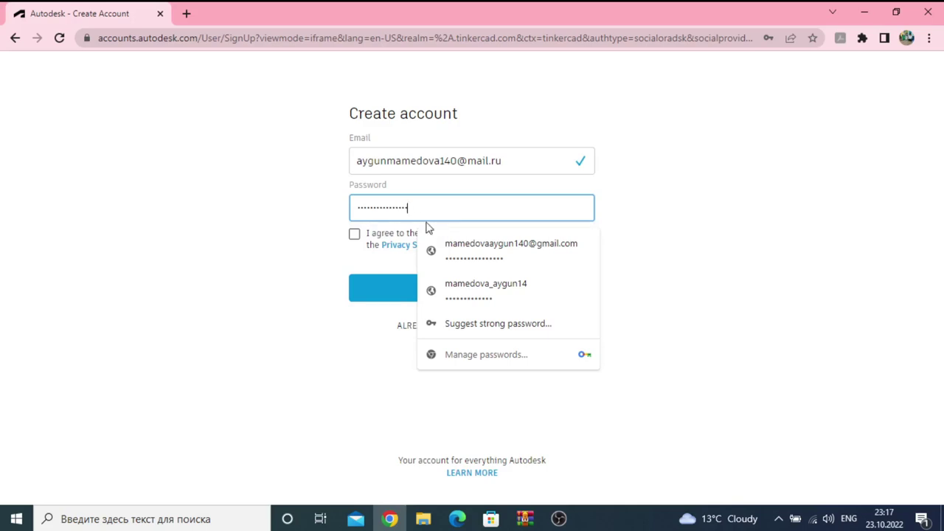
- Accept the terms, create the account, save the password in Chrome, and opt in to marketing
click(355, 236)
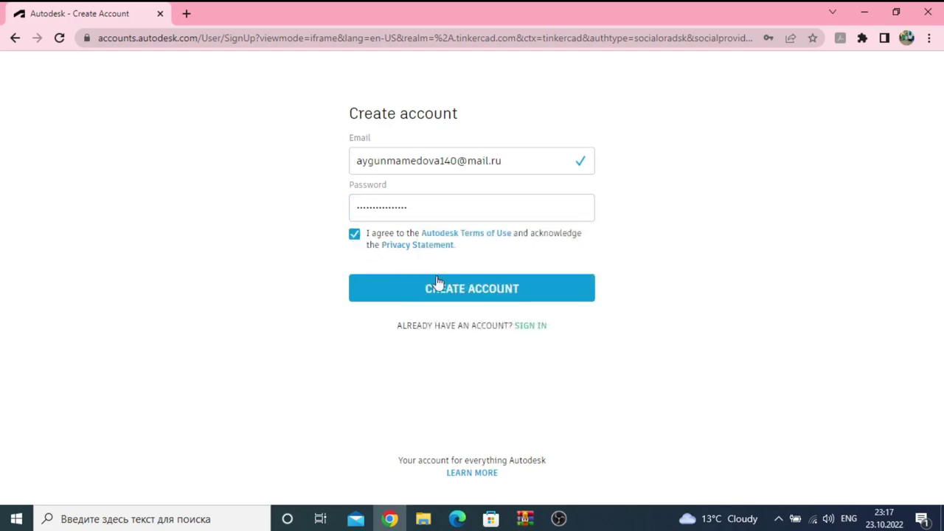
click(461, 294)
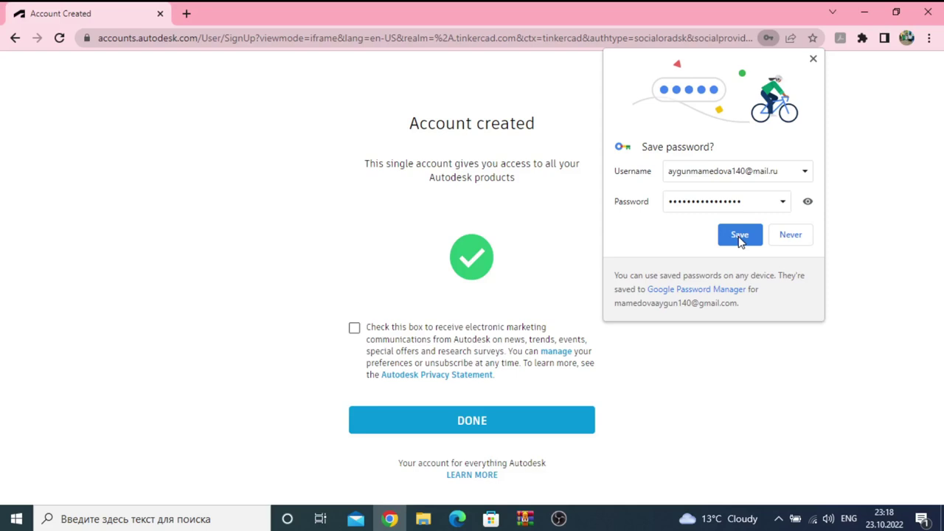
click(739, 238)
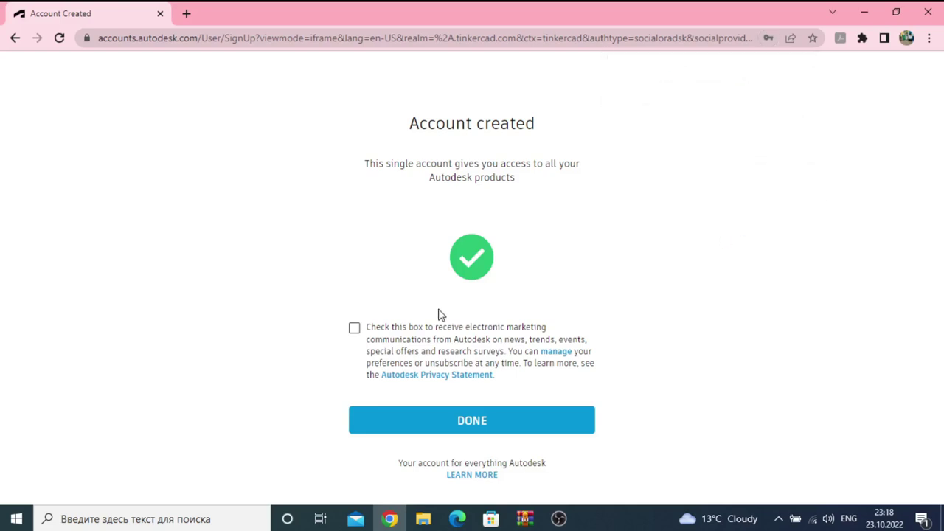
click(354, 328)
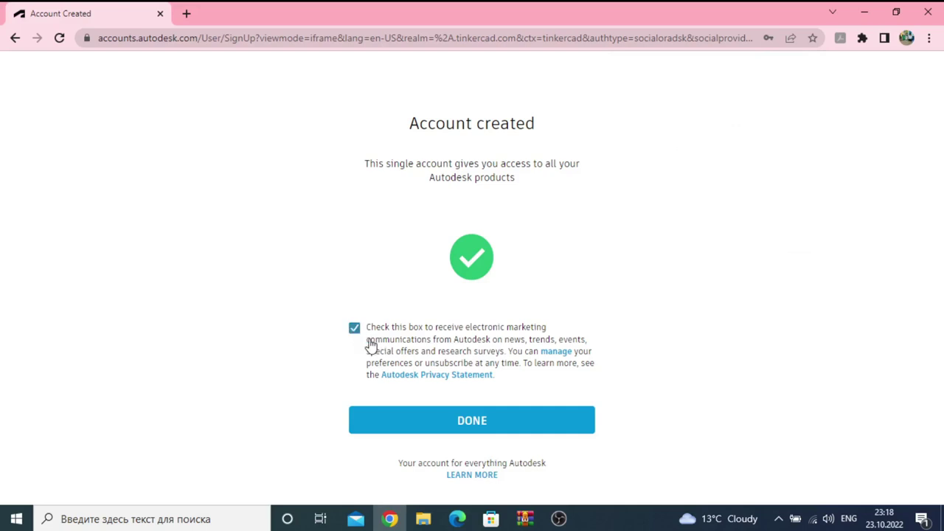
- Finish setup with DONE and go to My Classes from the profile menu
click(475, 421)
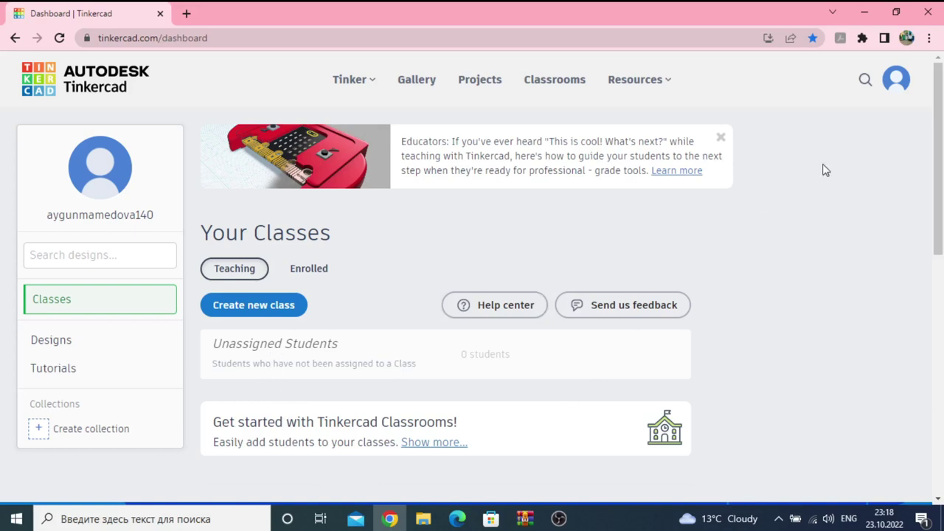
click(898, 91)
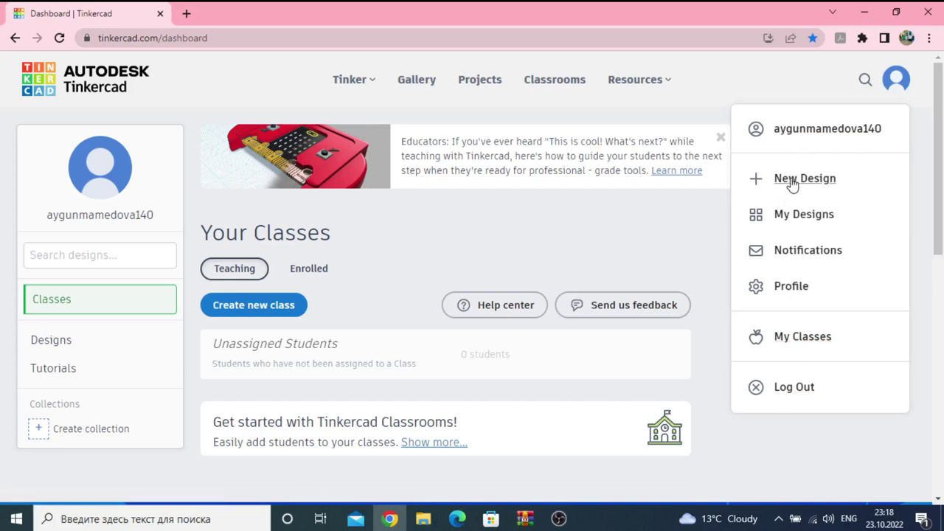
click(802, 337)
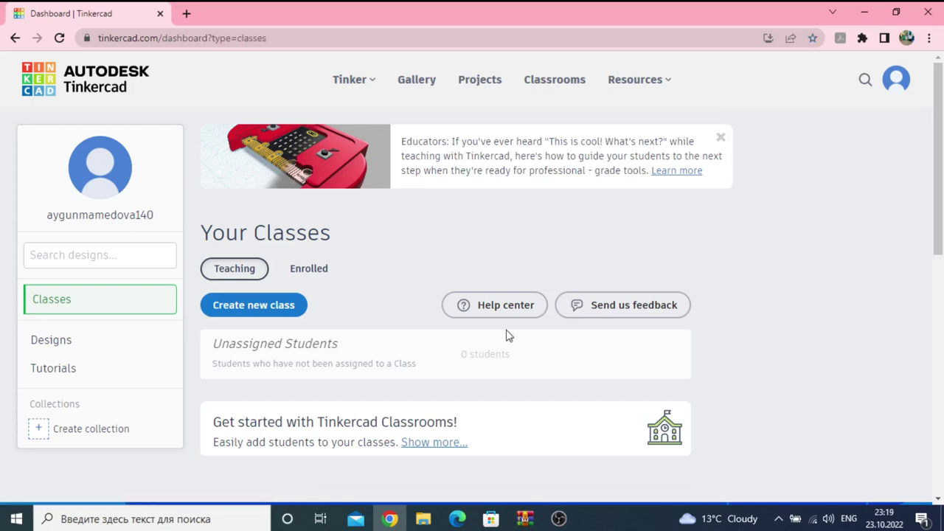
- Create class '6c' for Ages 13 - 14 | 8th grade with subject Design
click(260, 312)
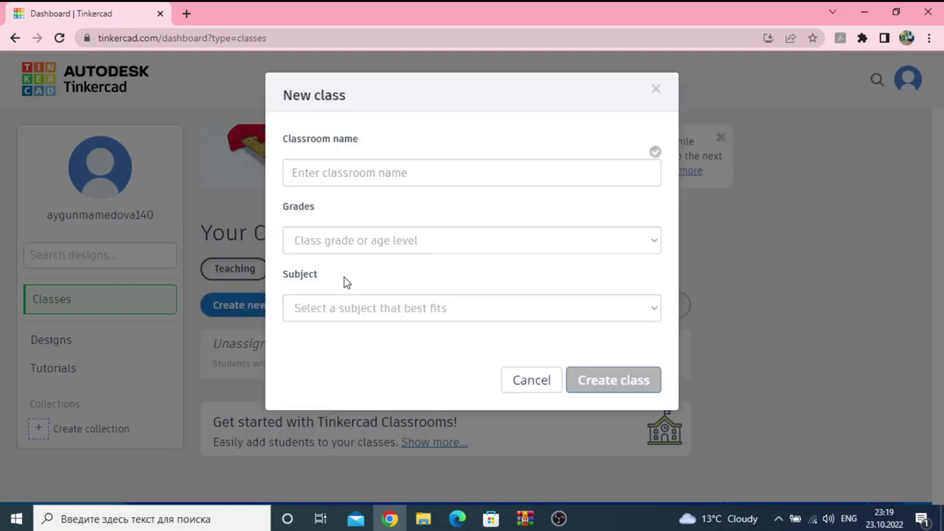
click(317, 179)
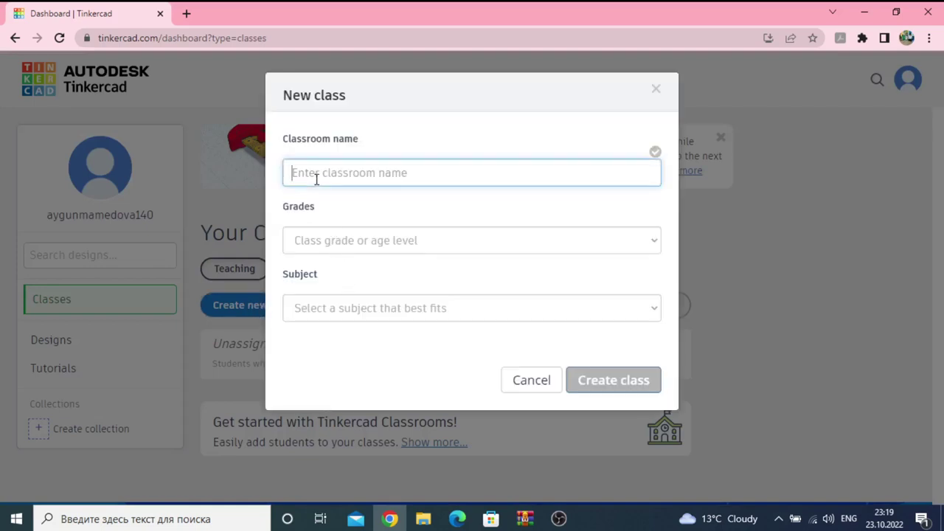
text(6c)
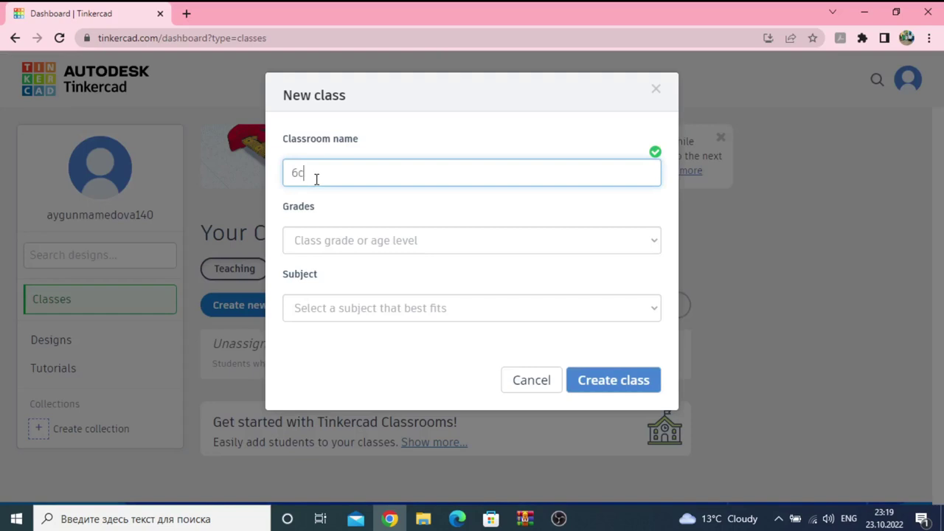
click(314, 241)
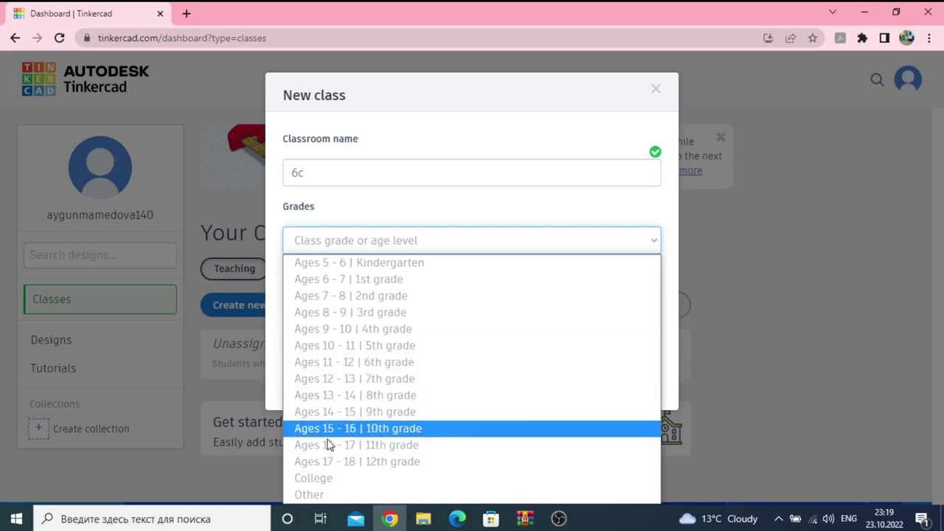
click(327, 399)
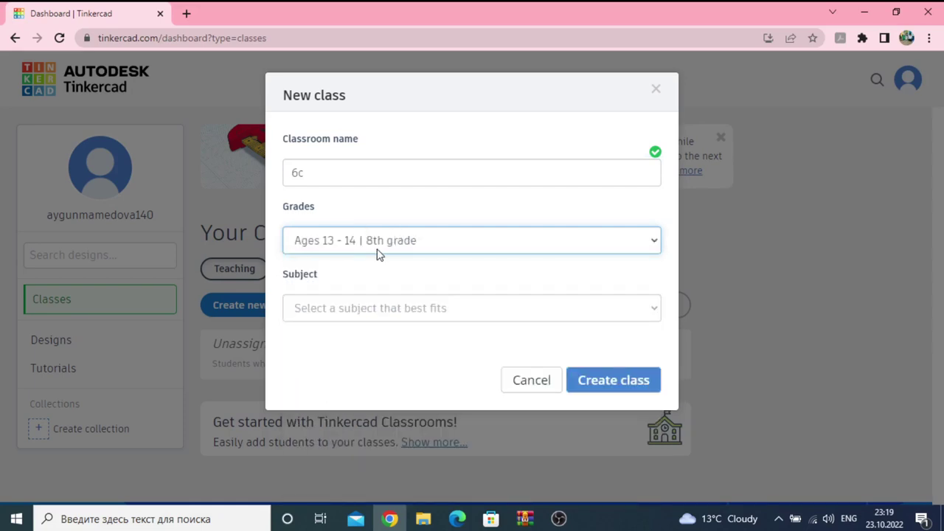
click(341, 316)
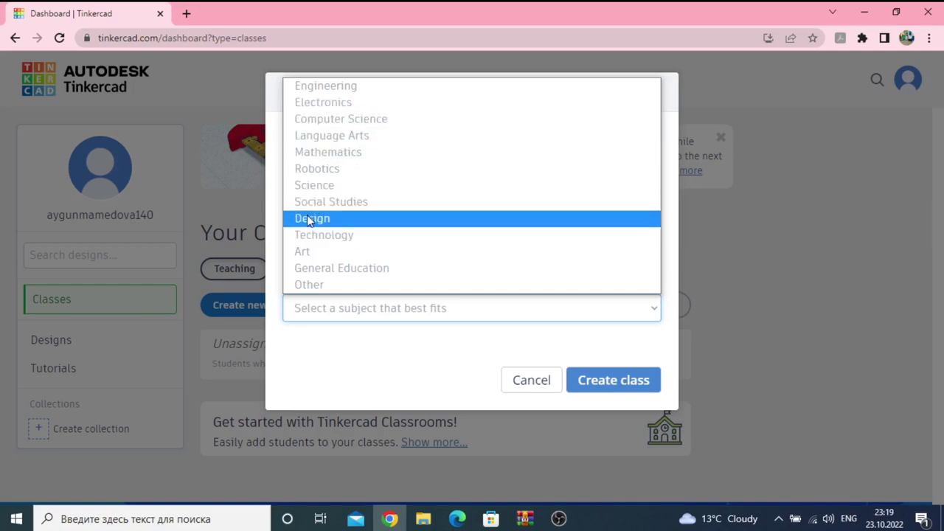
click(308, 219)
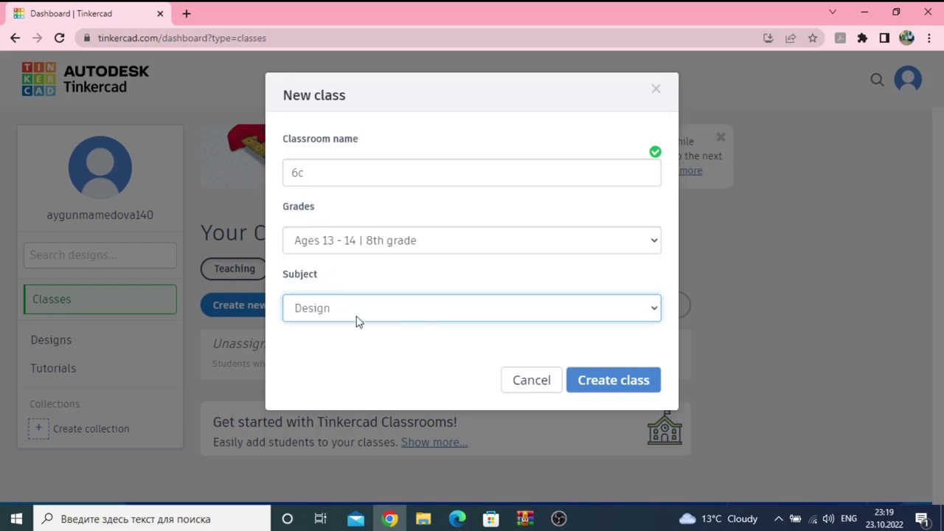
click(591, 382)
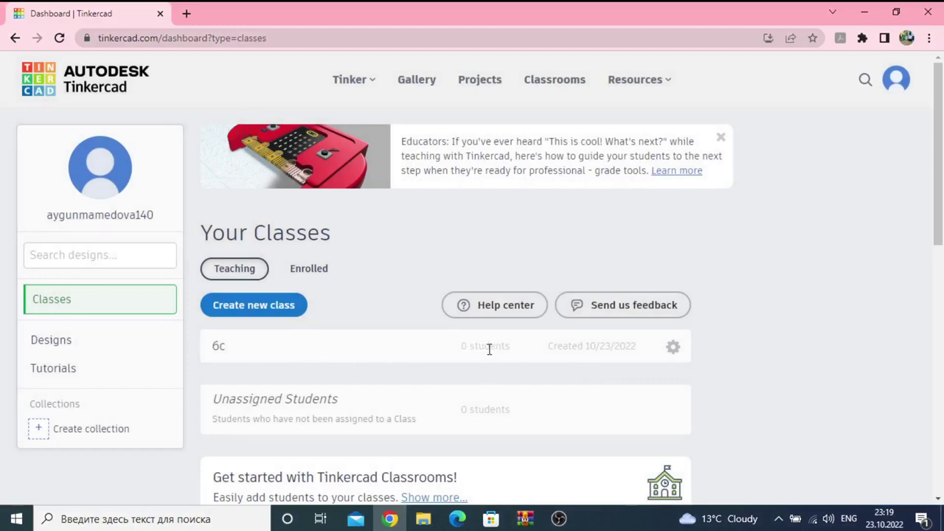
- In class 6c, add a student with their name, shorten the nickname, and save
click(246, 348)
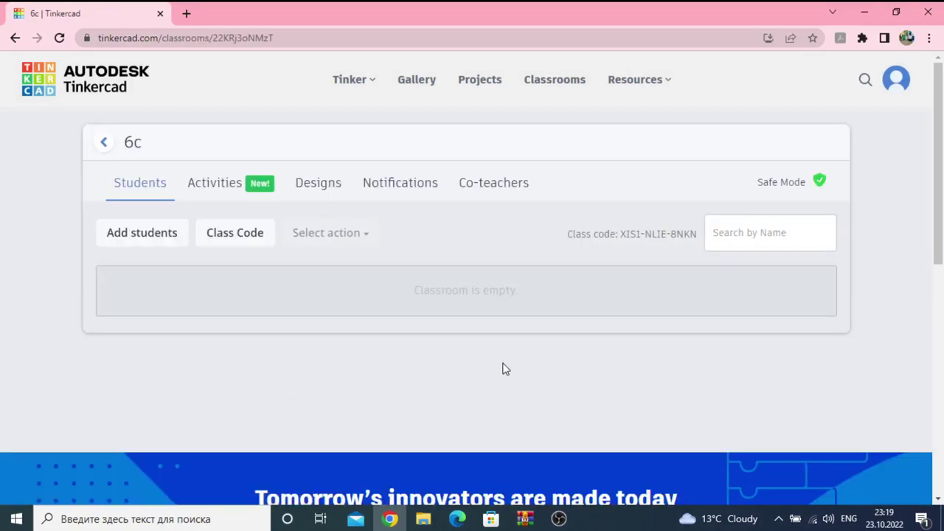
click(131, 236)
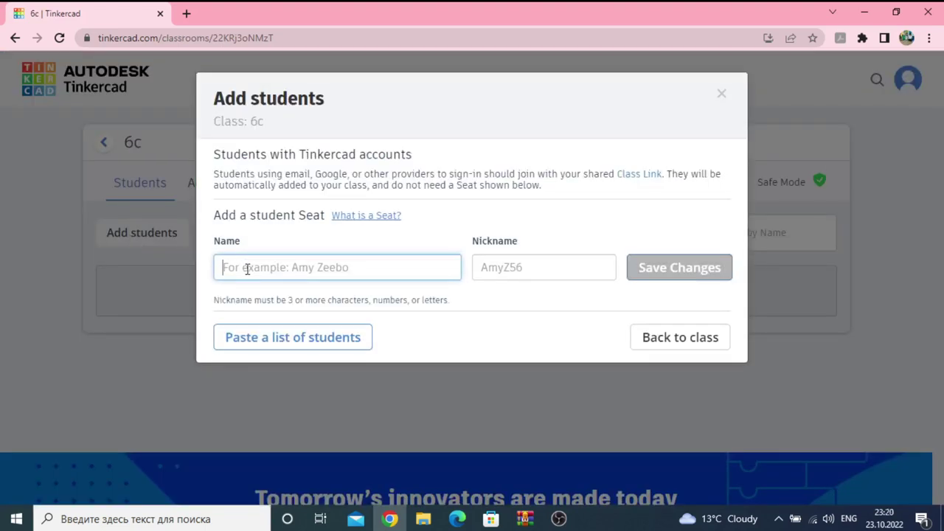
text(aygun)
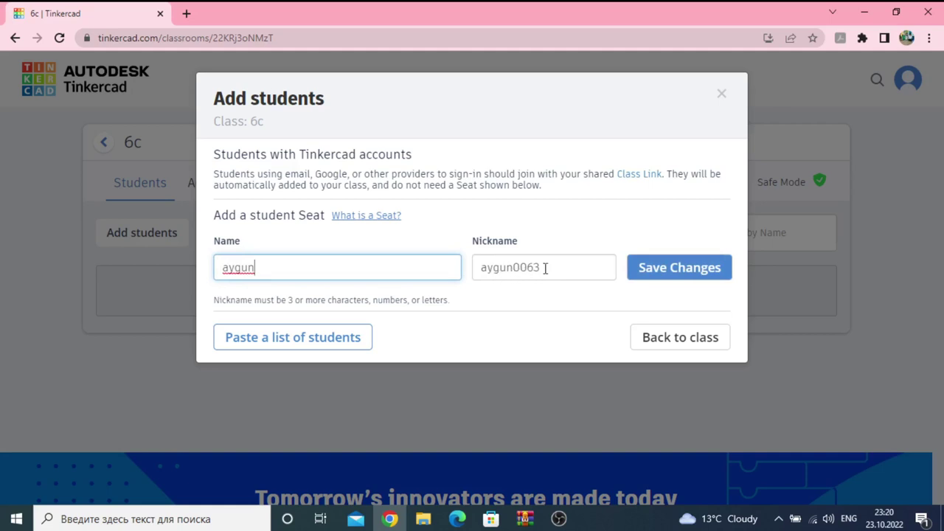
click(545, 268)
key(BackSpace)
key(BackSpace)
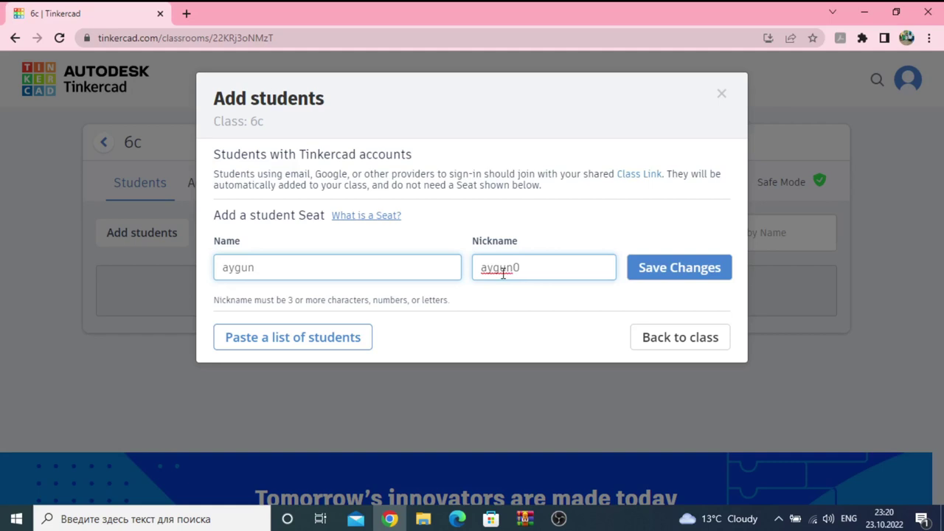
click(652, 278)
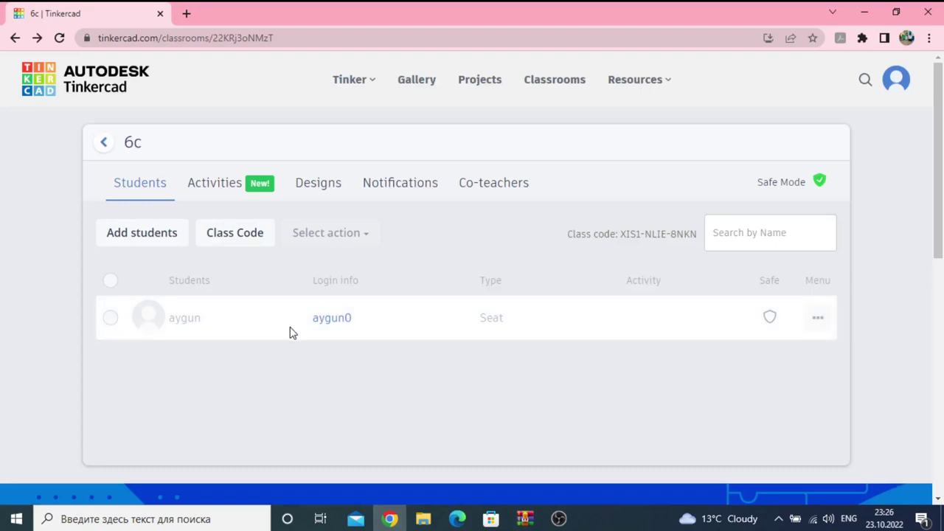
click(156, 232)
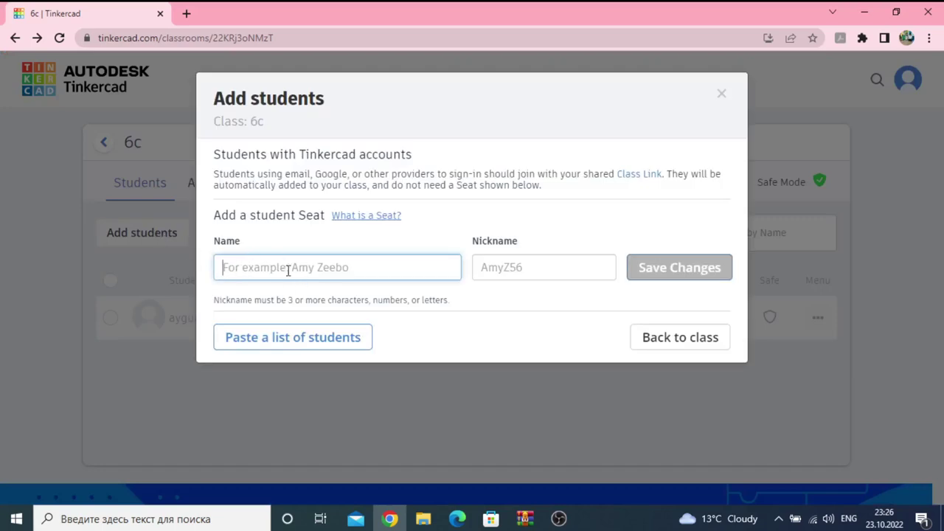
click(726, 99)
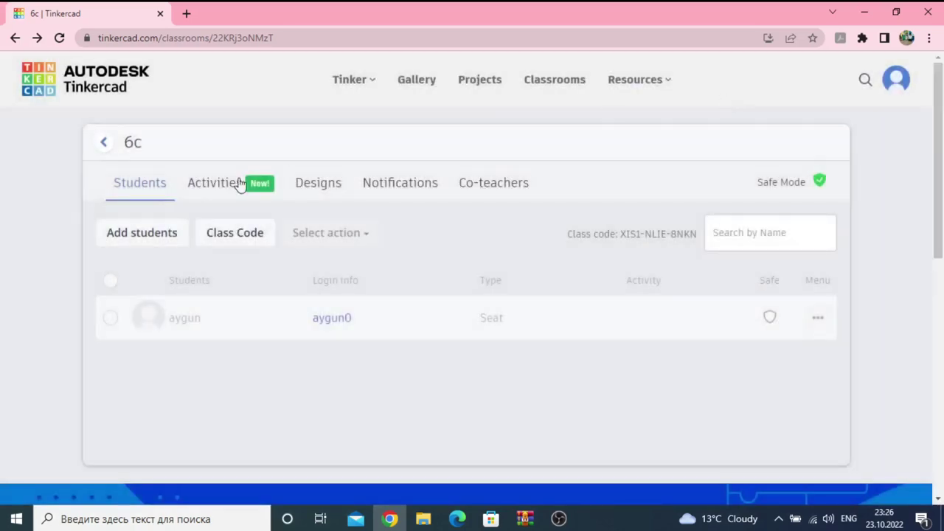
click(223, 236)
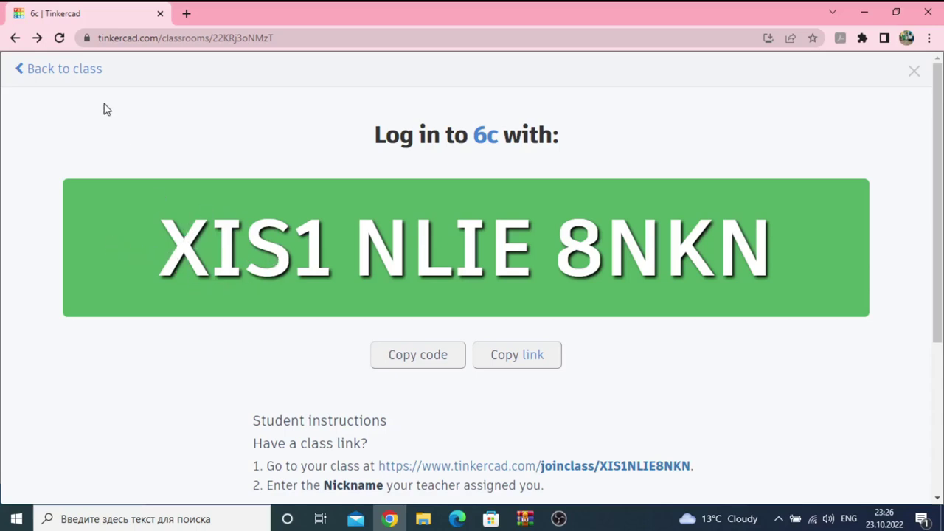
click(22, 77)
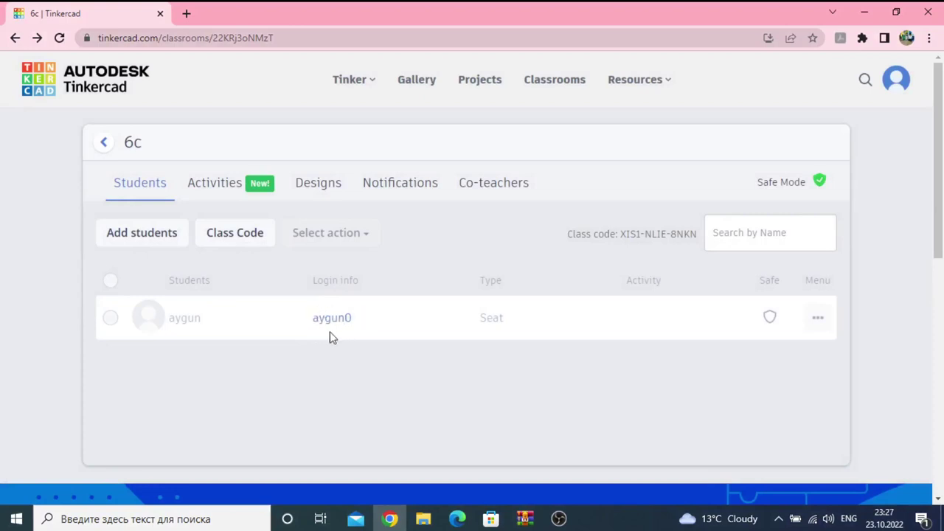
- Open the account menu from the avatar at the top right
mouse_move(321, 325)
mouse_move(314, 324)
click(896, 81)
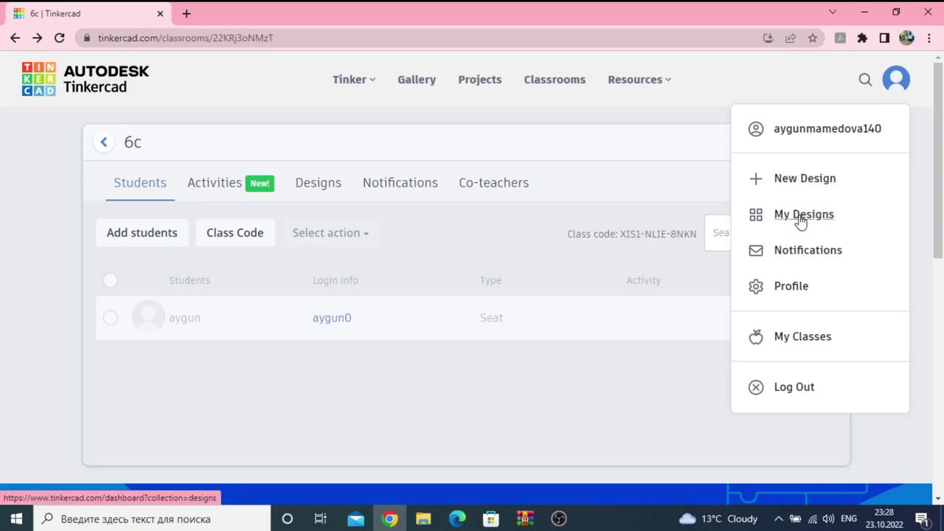
- Open Profile settings and scroll through the profile picture, screen name and Teacher usage
click(786, 292)
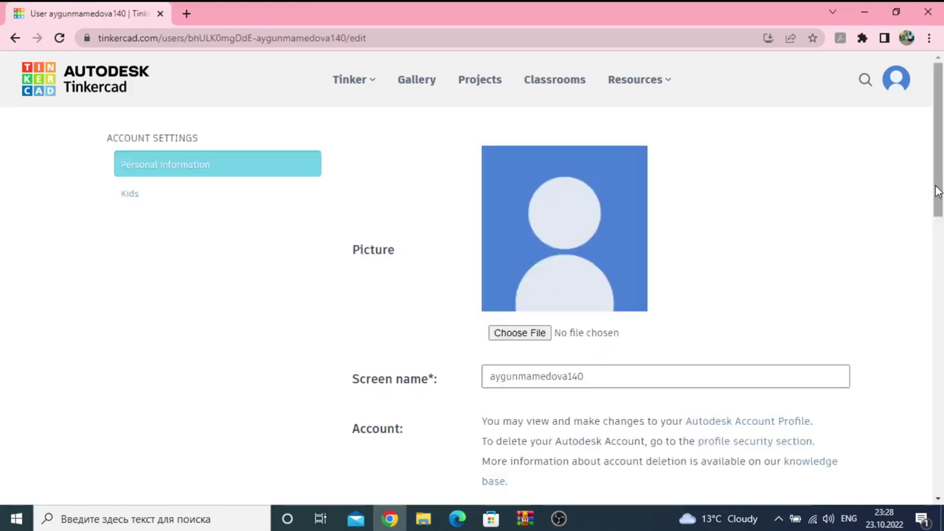
mouse_move(937, 190)
mouse_down()
mouse_move(936, 208)
mouse_move(931, 180)
mouse_up()
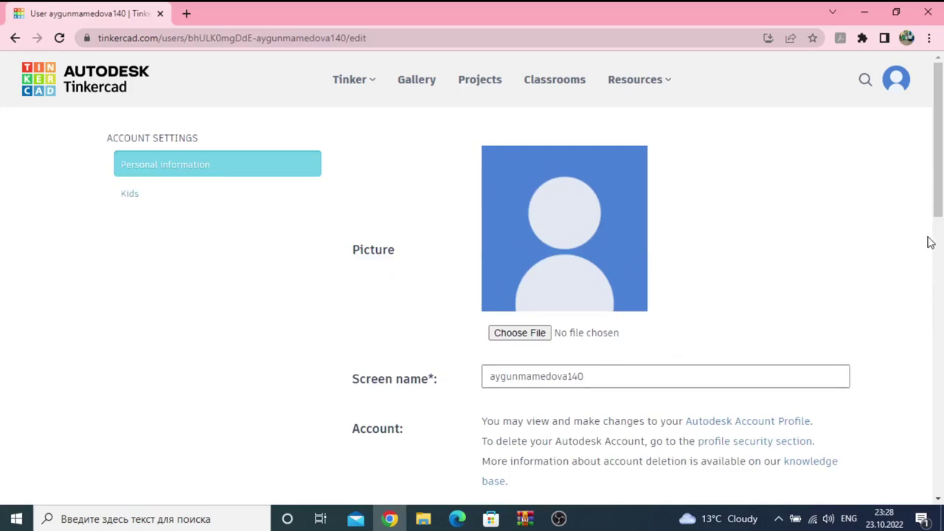
mouse_move(936, 220)
mouse_down()
mouse_move(941, 303)
mouse_move(940, 208)
mouse_up()
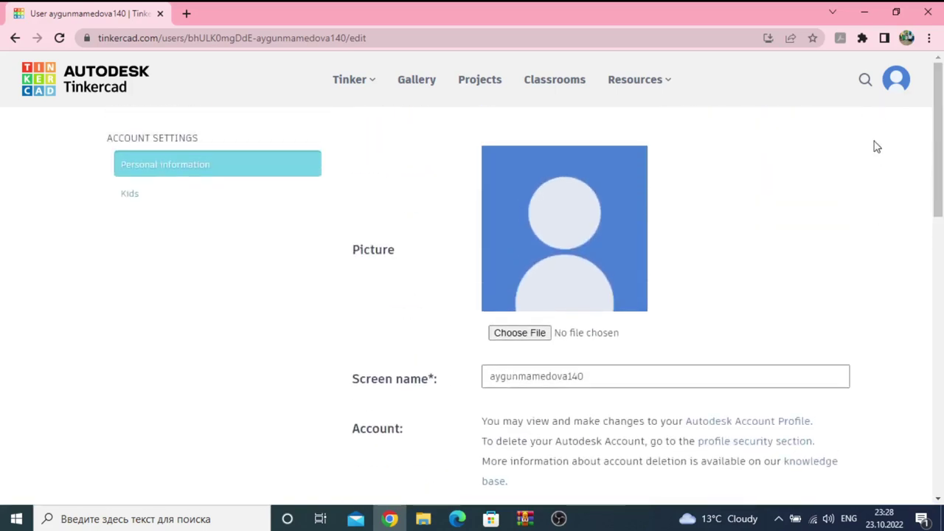
click(894, 83)
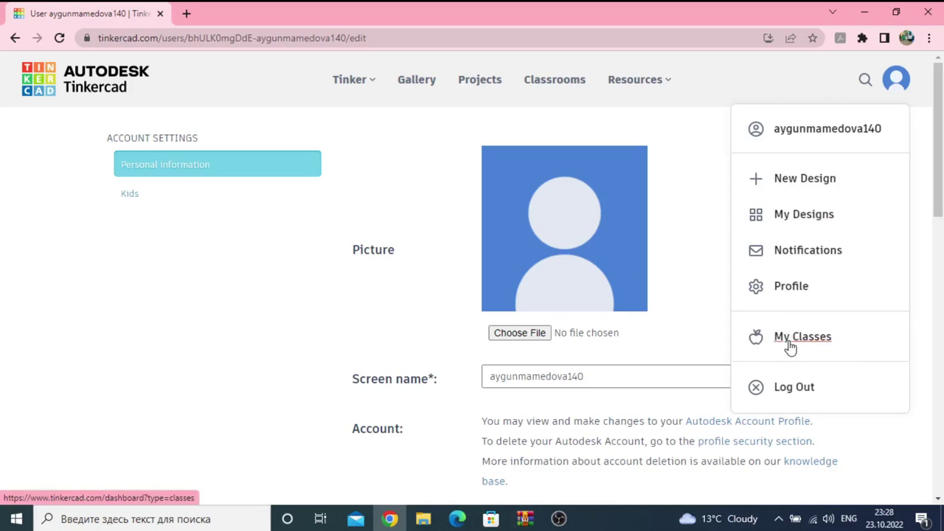
- Check the Your Classes dashboard showing class 6c, cancelling the new class form
click(784, 347)
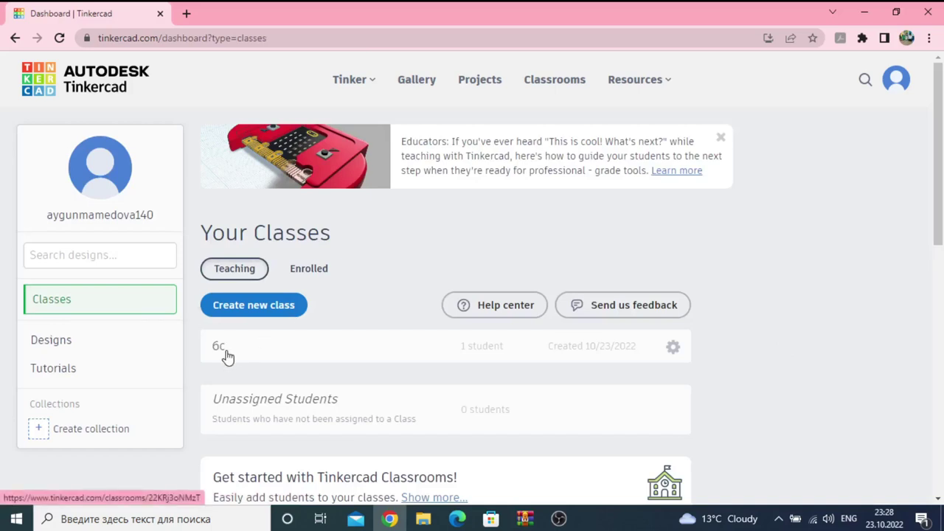
click(268, 313)
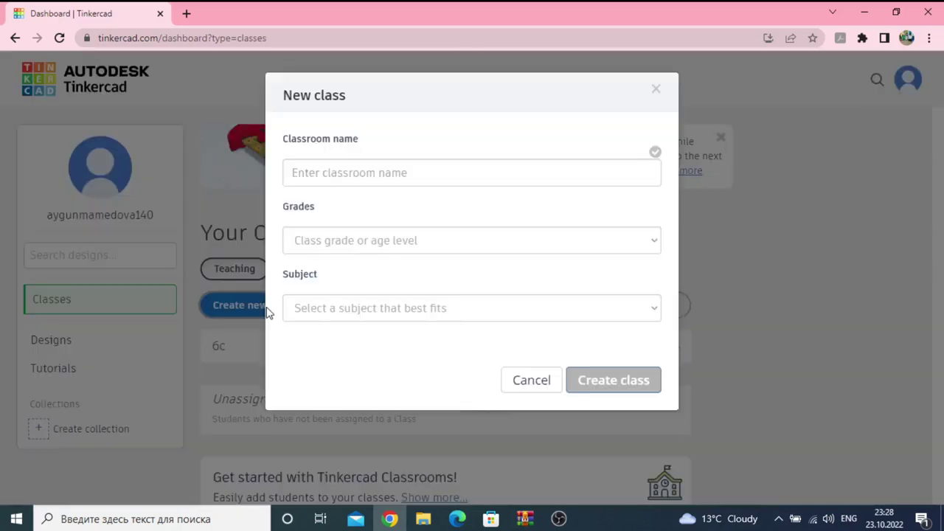
click(654, 92)
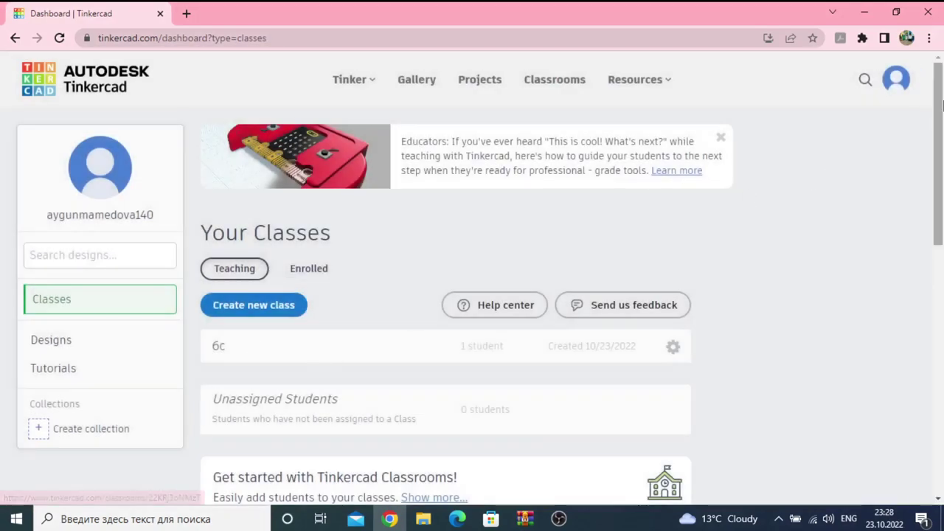
- Start a new 3D Design from the avatar menu's New Design option
click(895, 82)
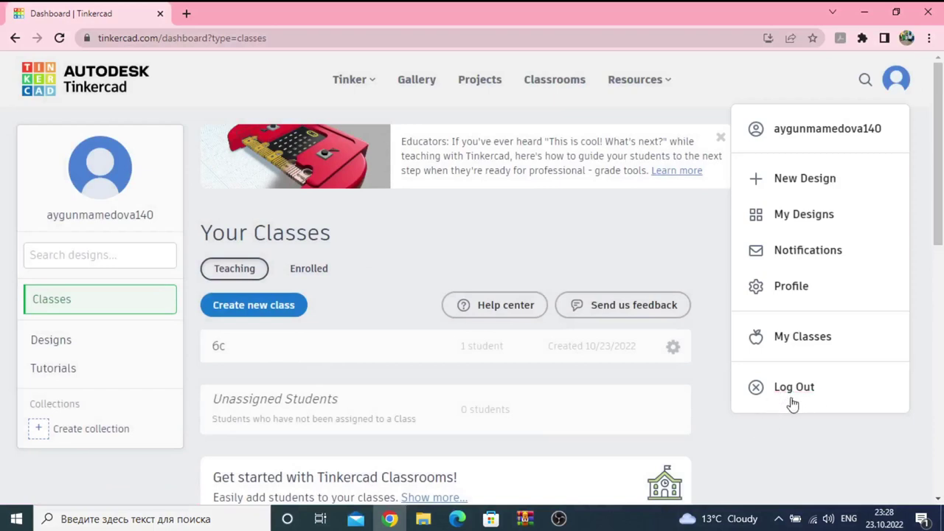
mouse_move(787, 187)
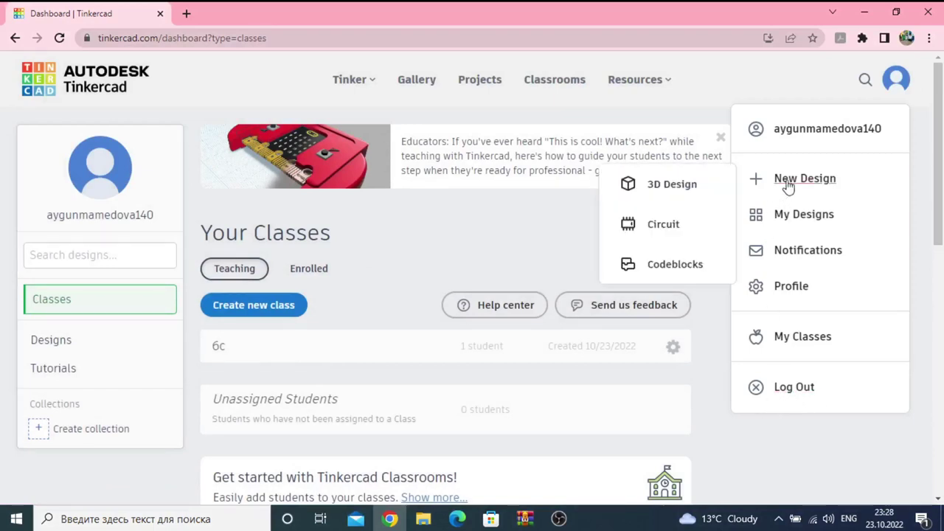
click(677, 188)
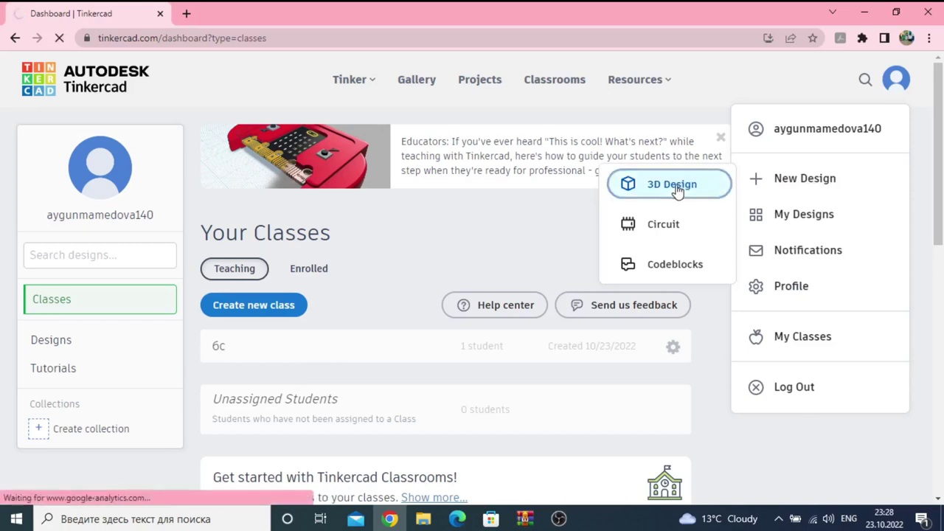